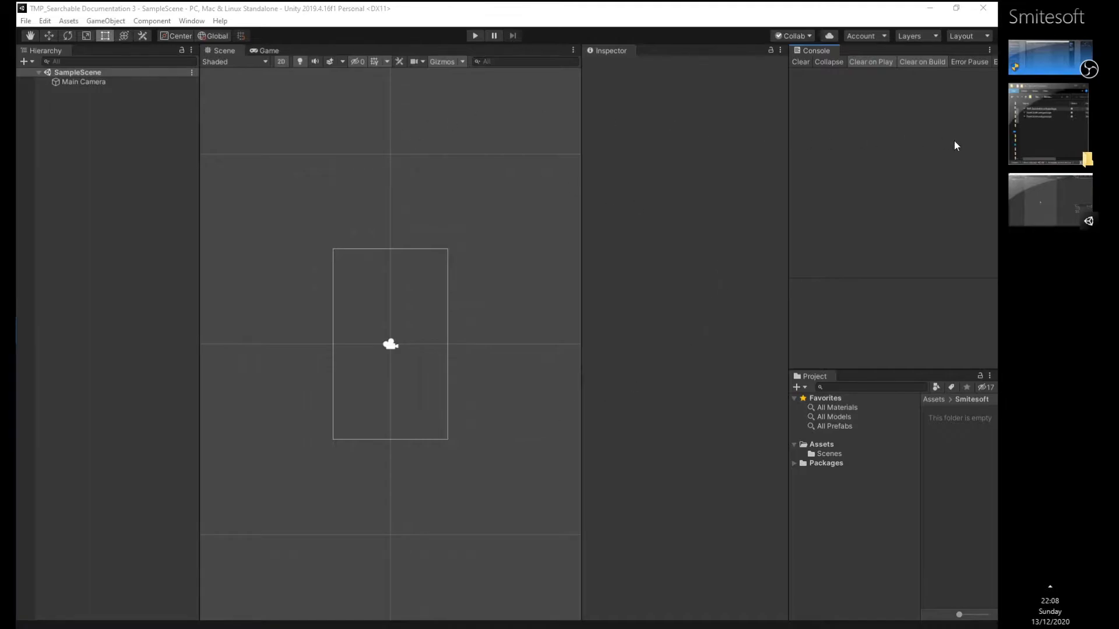
- Import all contents of TMP_Searchable.unitypackage from the Almost Complete 2 folder into the project
click(1041, 147)
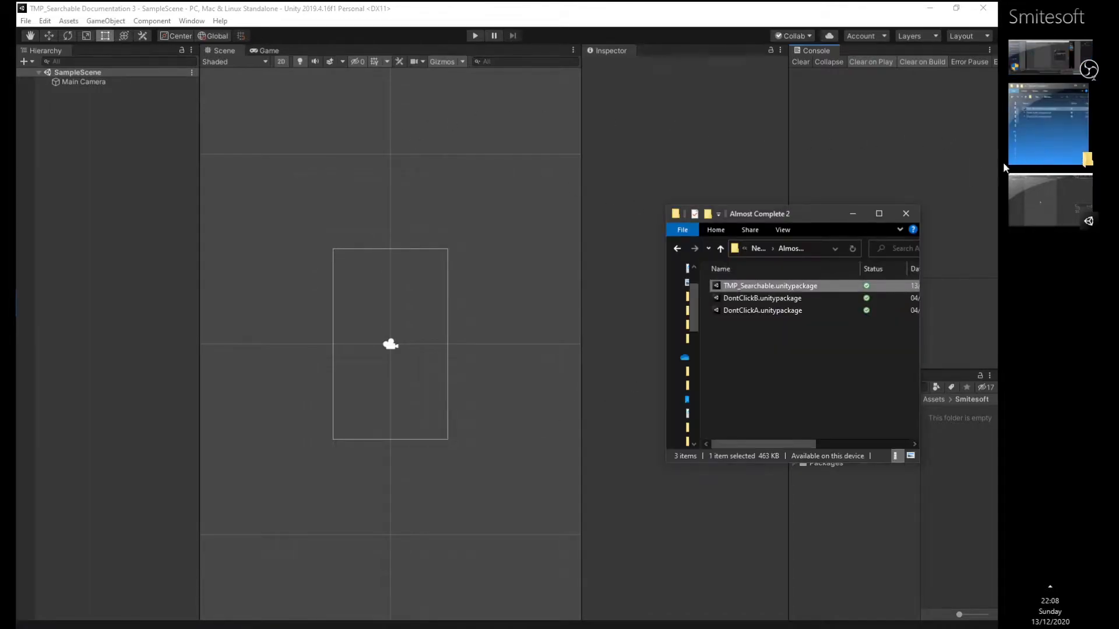
double_click(771, 287)
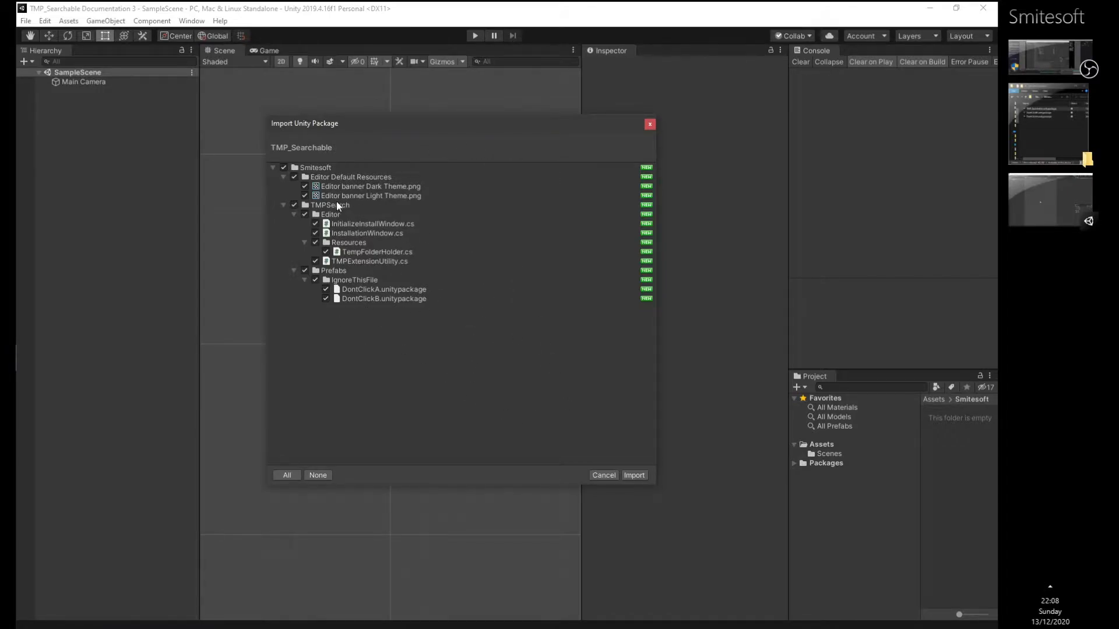
click(634, 476)
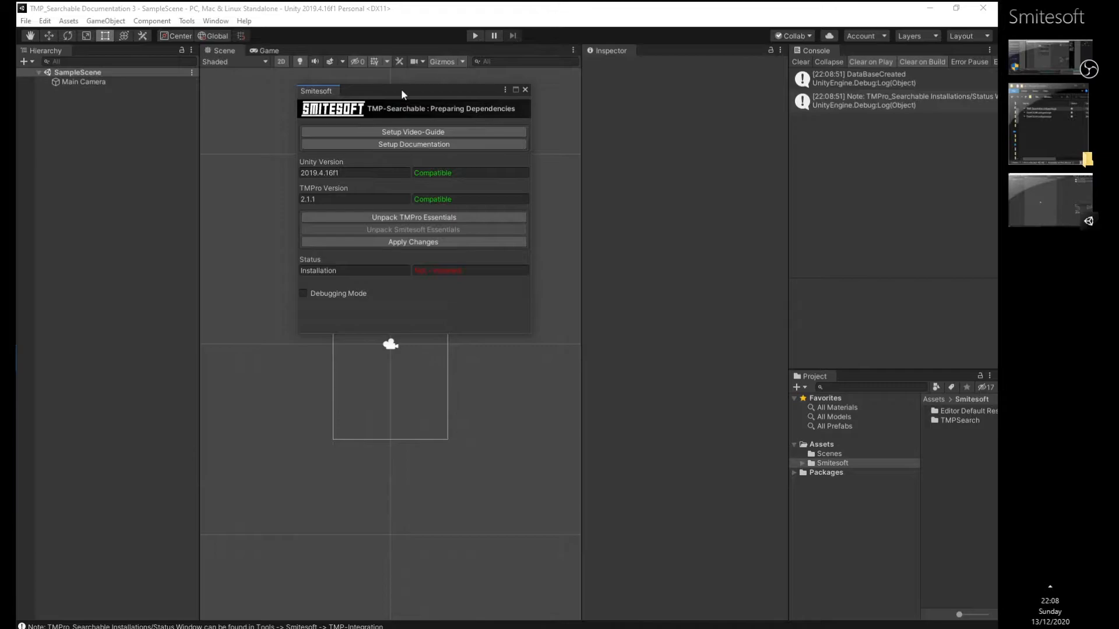
drag(403, 92, 436, 122)
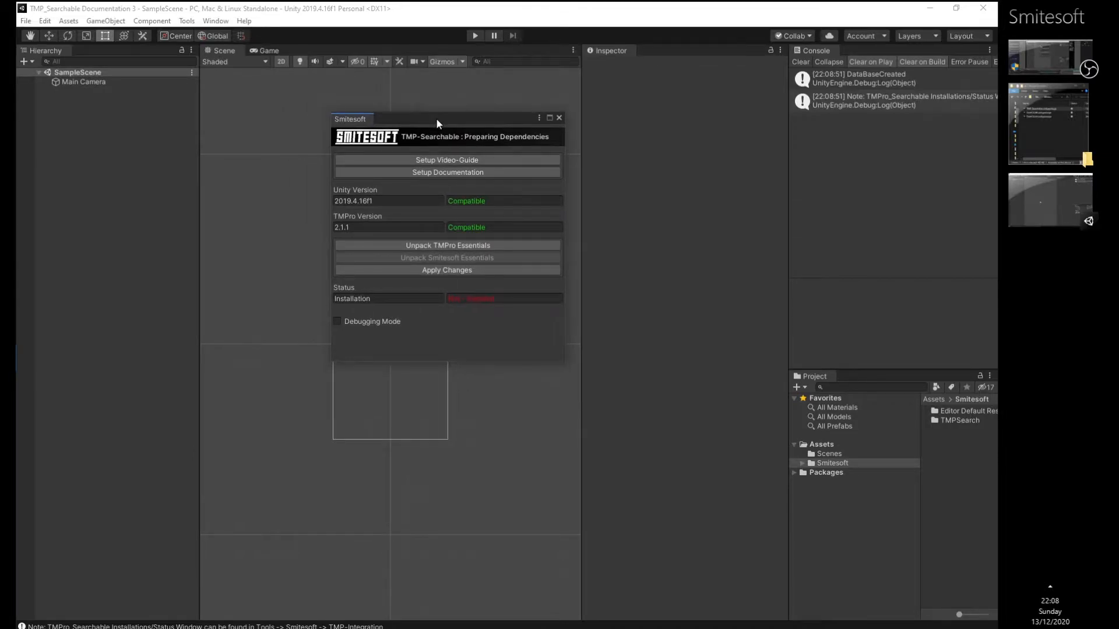
click(187, 21)
mouse_move(210, 35)
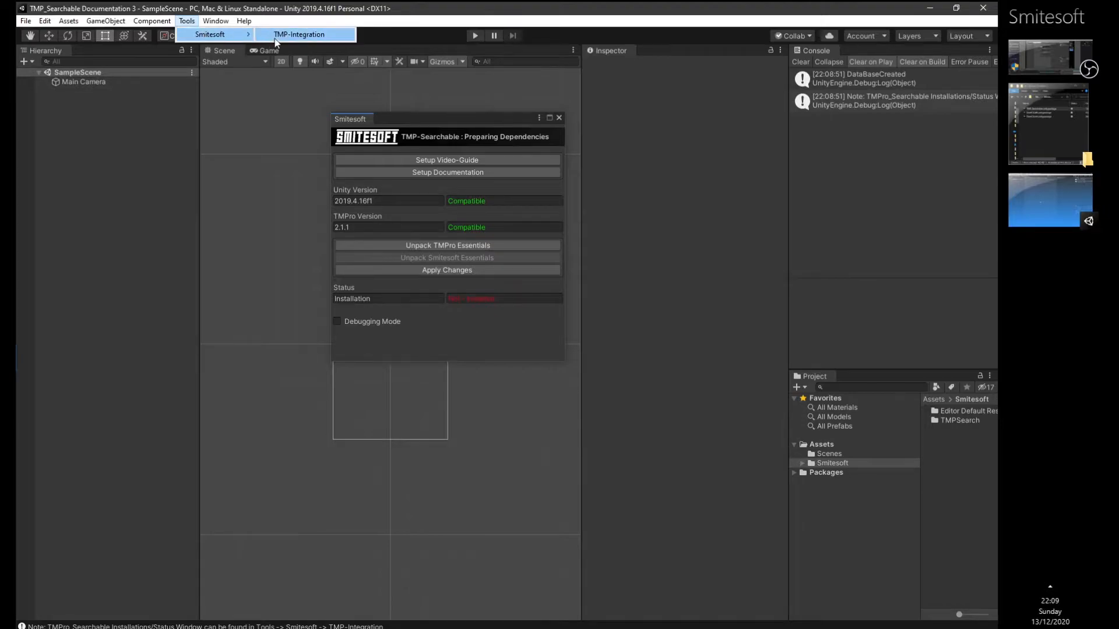
click(462, 117)
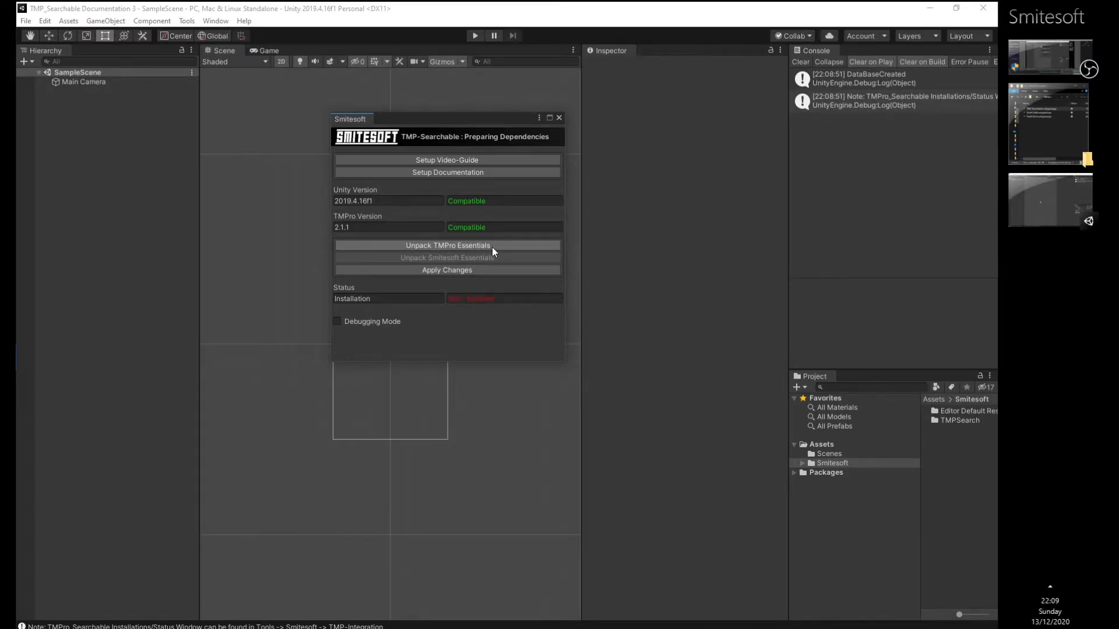
click(215, 21)
mouse_move(252, 133)
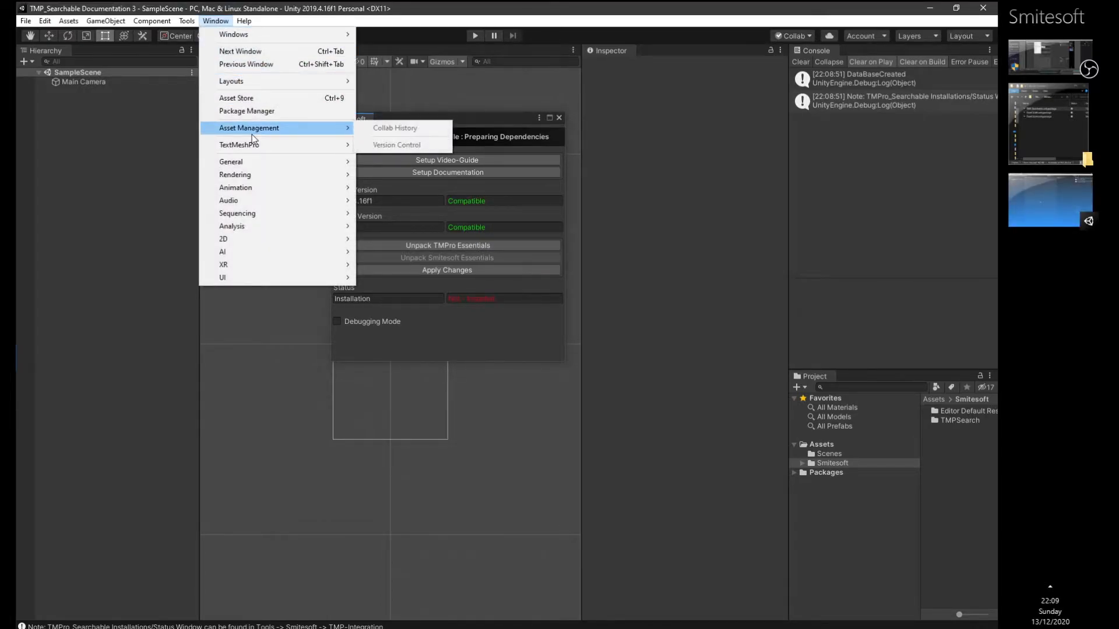
mouse_move(300, 146)
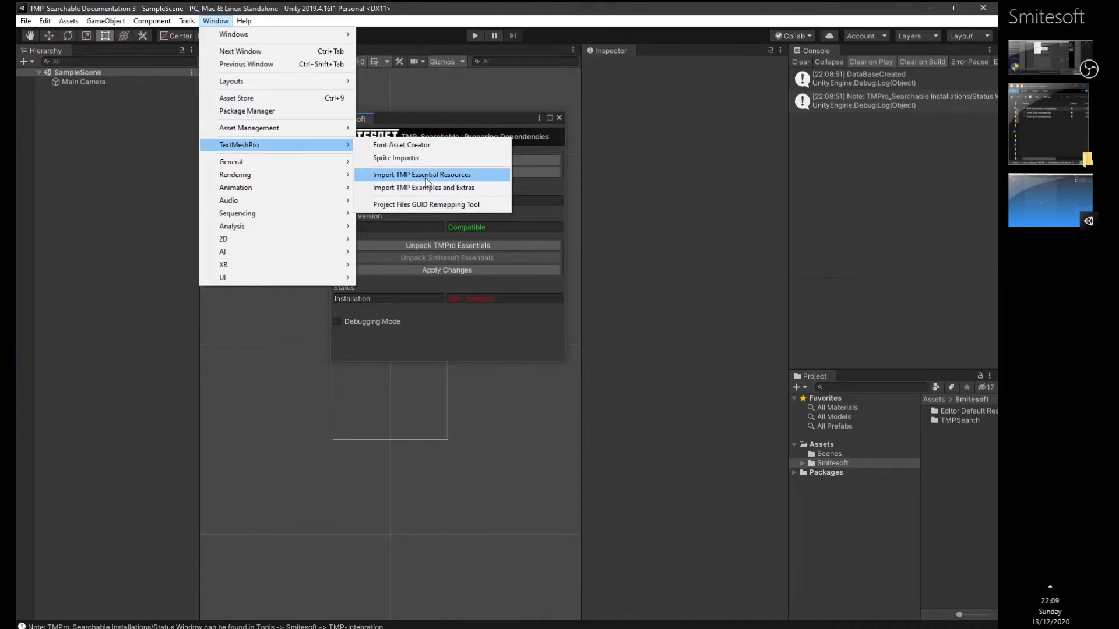
click(532, 285)
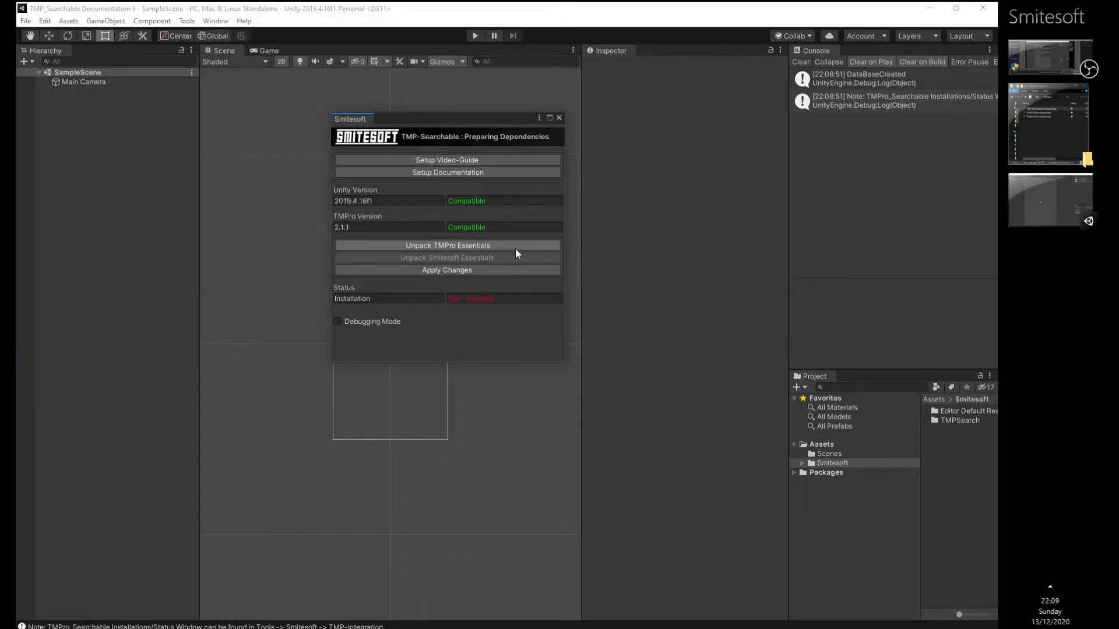
- Unpack and import the full TMPro Essentials and Smitesoft Essentials packages from the Smitesoft window
click(456, 247)
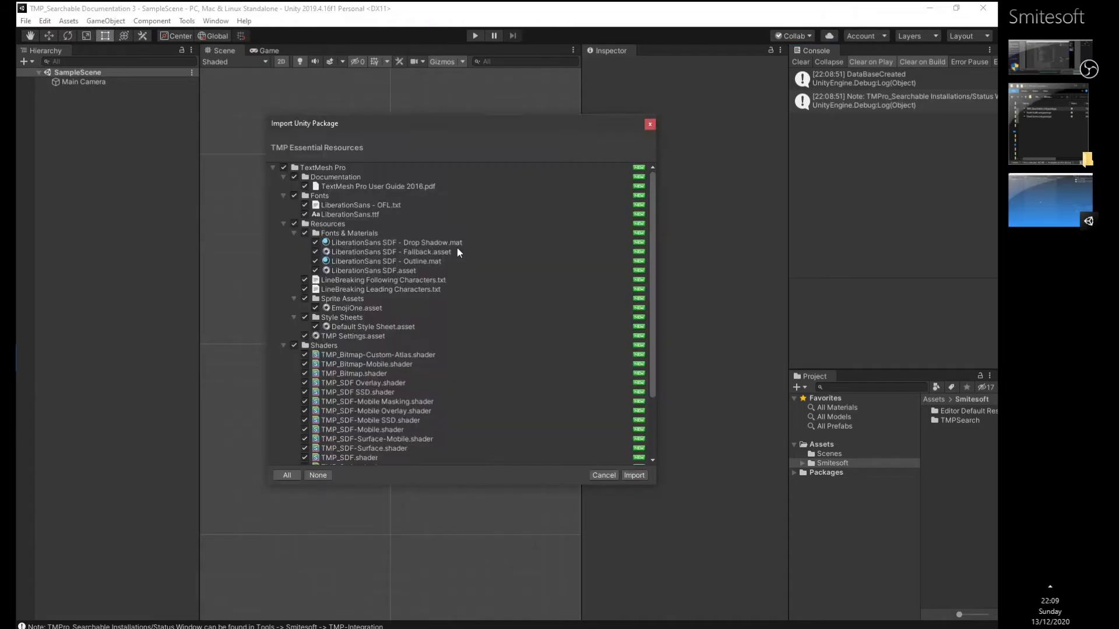
click(635, 474)
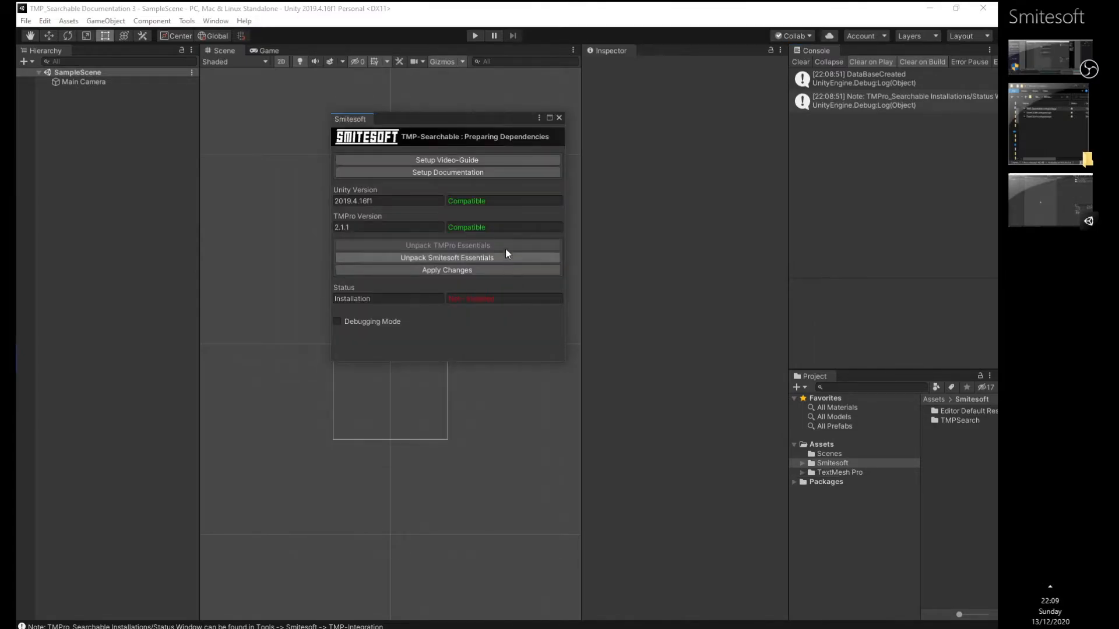
click(415, 260)
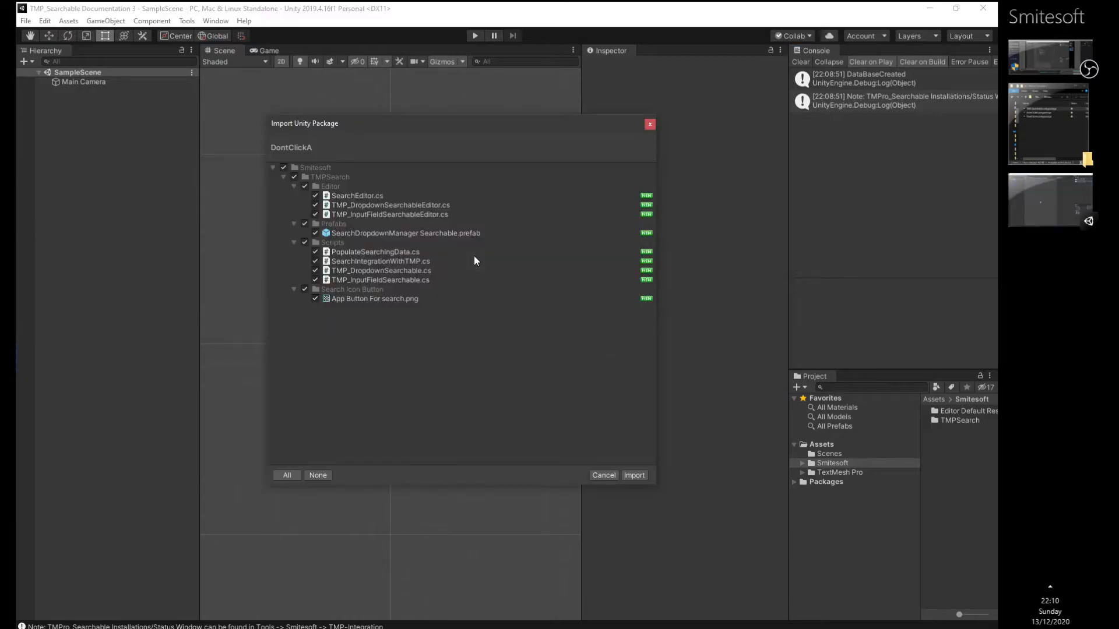
click(637, 475)
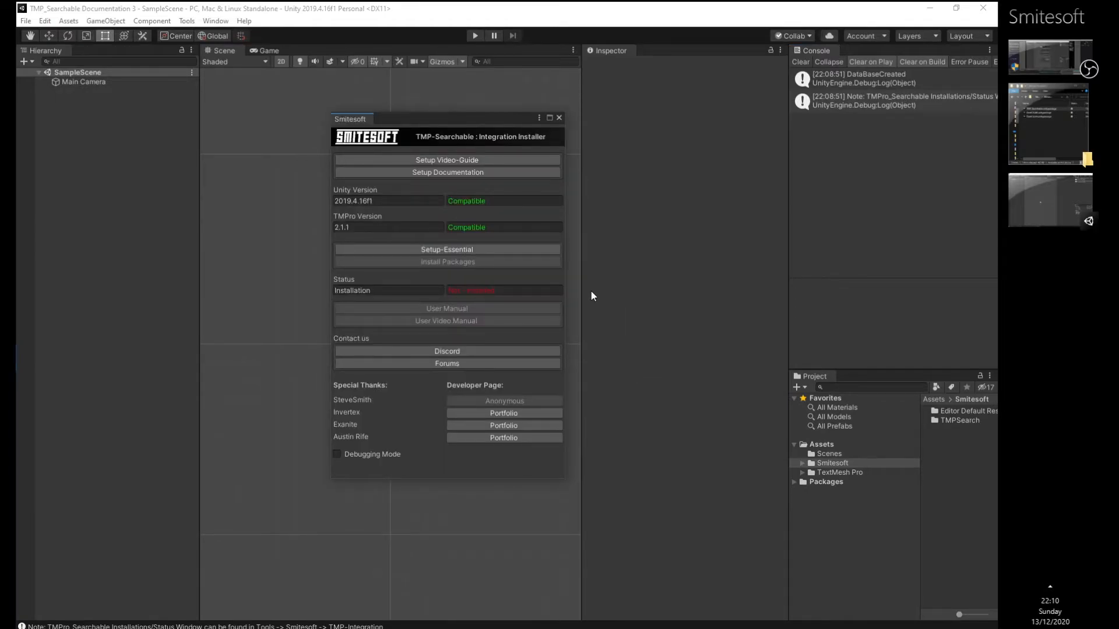
- Run Setup-Essential and Install Packages in the TMP-Searchable Integration Installer, and review the installation log
click(466, 253)
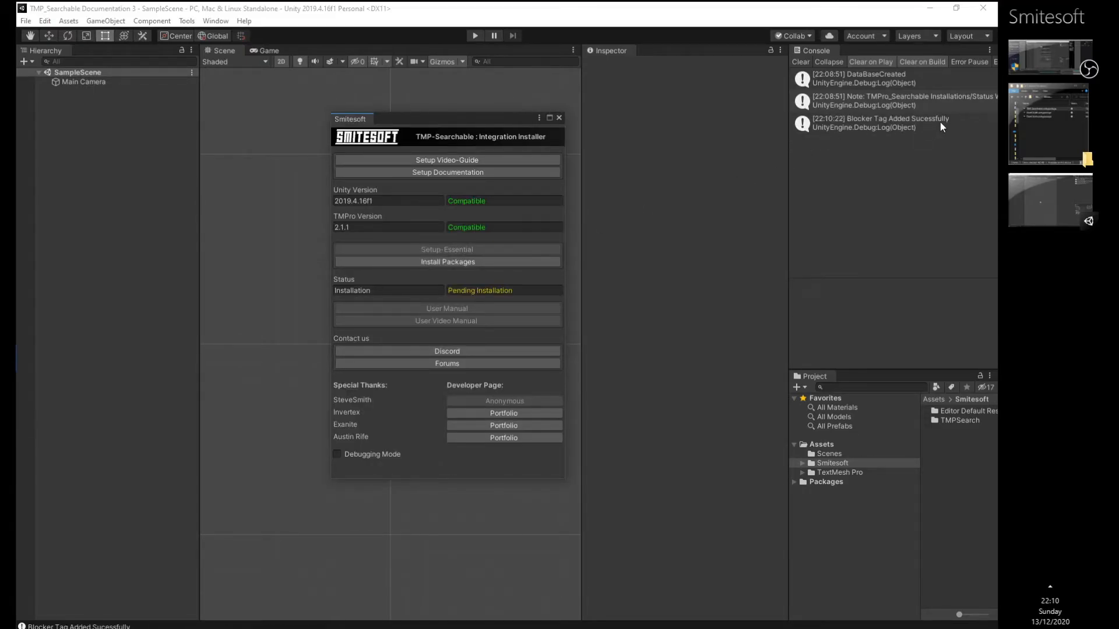
click(464, 263)
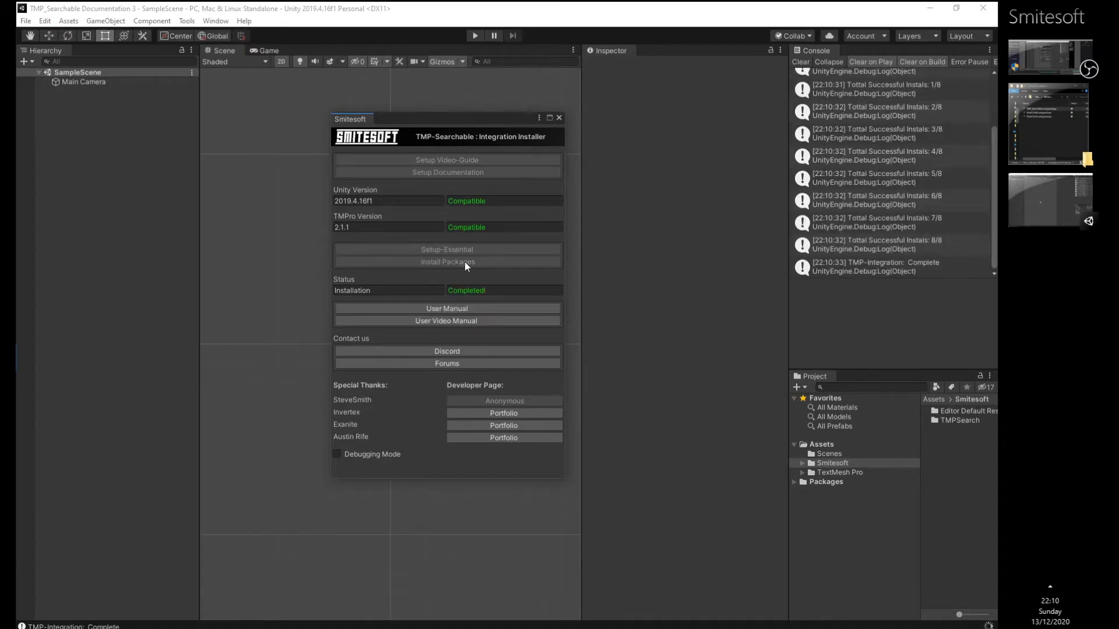
scroll(906, 118, up, 2)
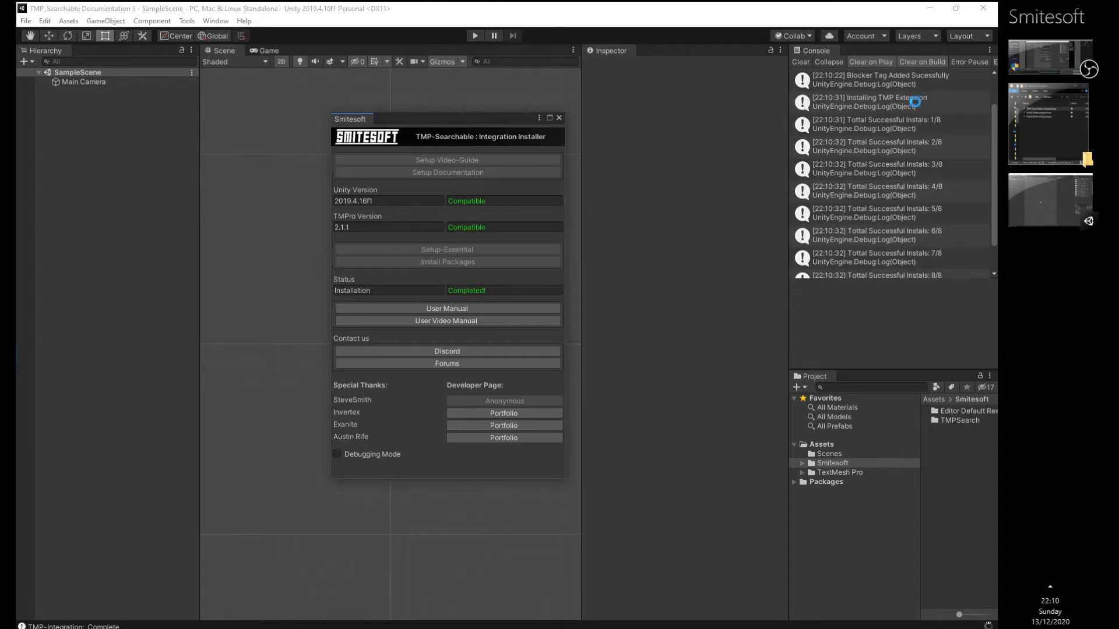
scroll(920, 146, down, 2)
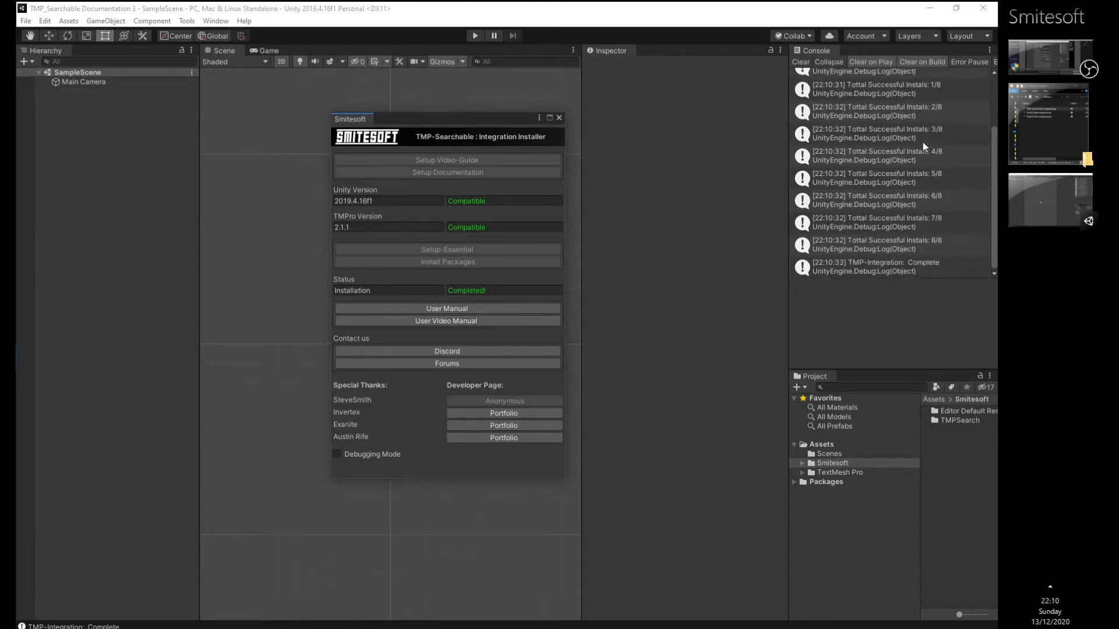
scroll(936, 175, down, 1)
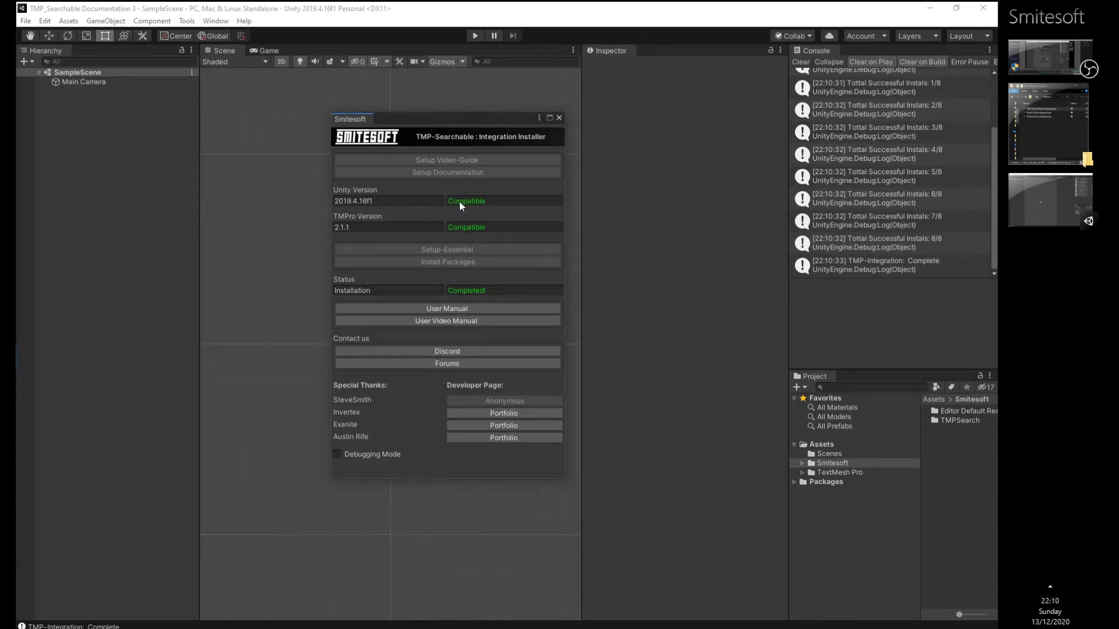
- Close the Smitesoft installer, reopening TMP-Integration once before closing it again
click(557, 118)
click(186, 21)
mouse_move(222, 34)
click(269, 32)
click(559, 118)
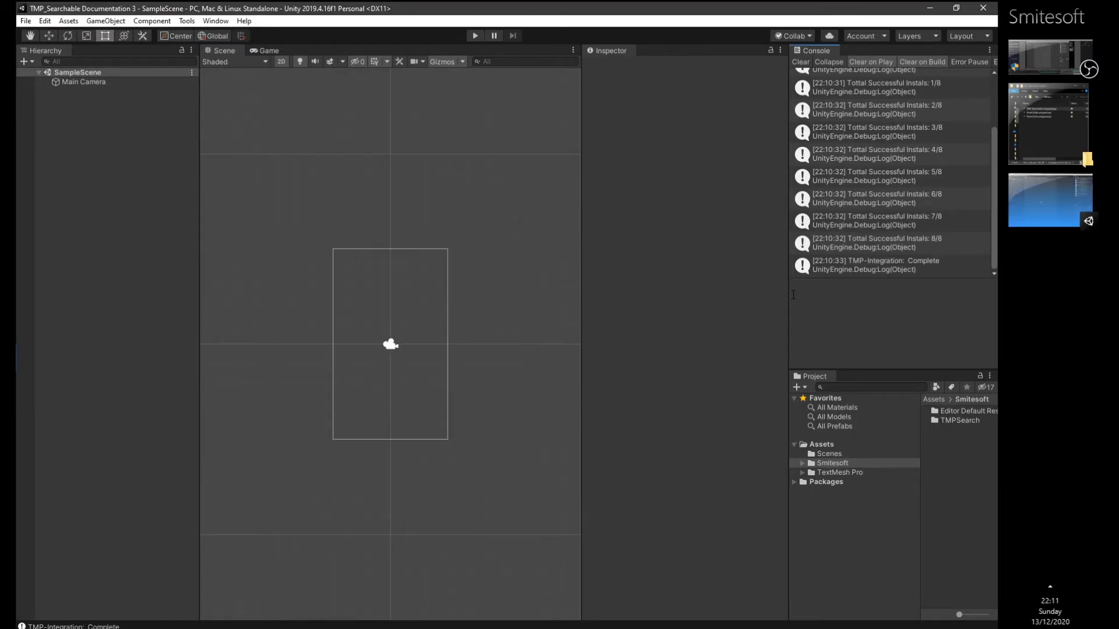
- Select the SearchDropdownManager Searchable prefab in Smitesoft/TMPSearch/Prefabs, enlarging the project view to show its full name
drag(787, 295, 742, 298)
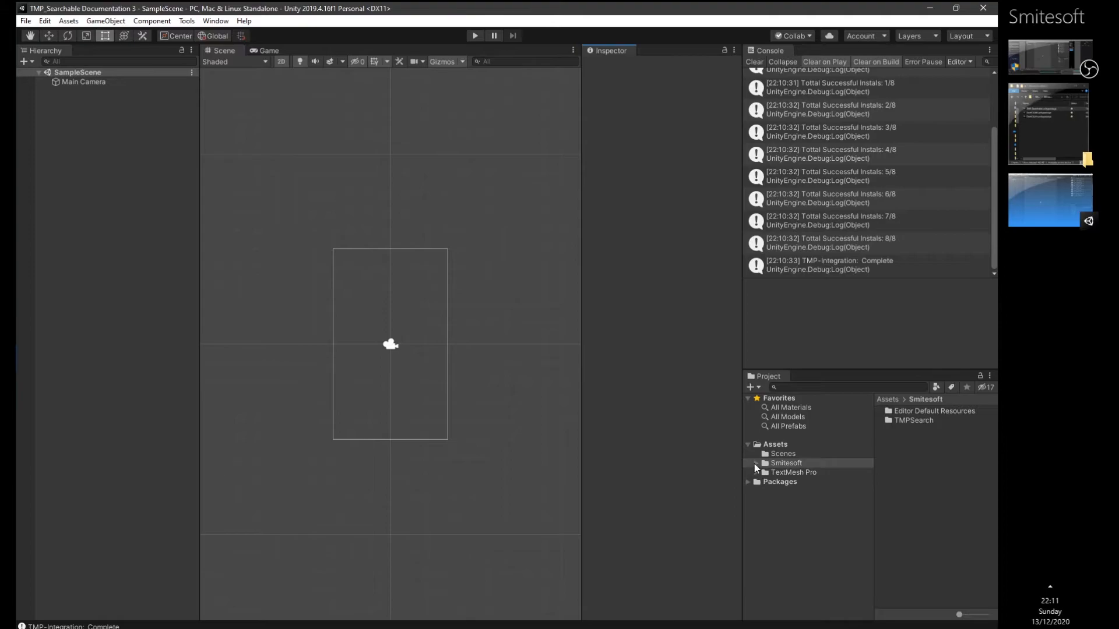
double_click(756, 463)
click(764, 482)
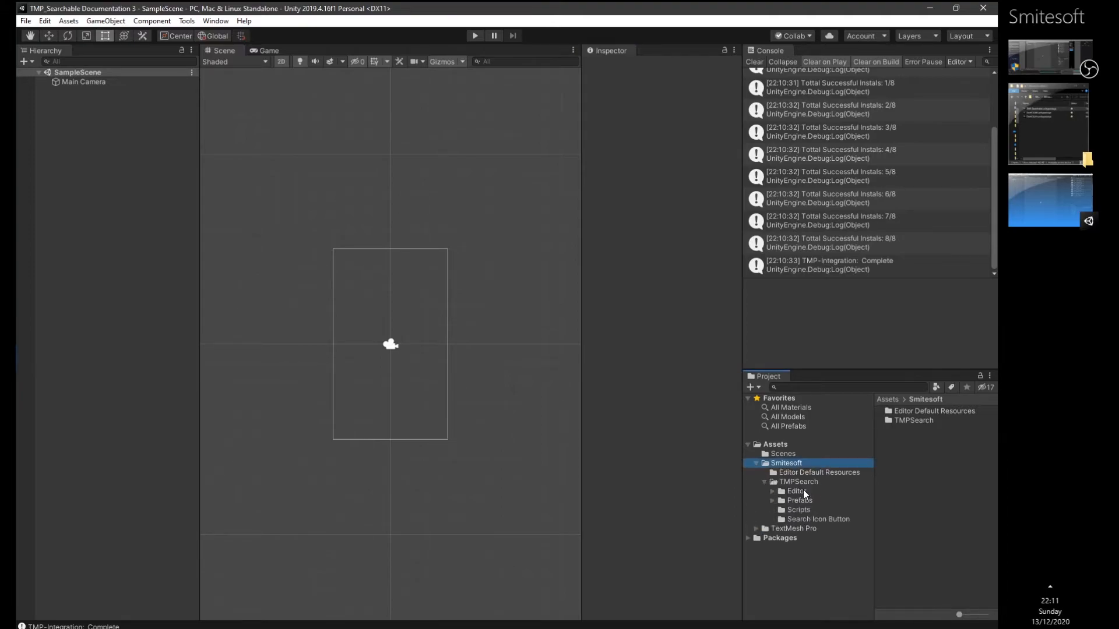
click(771, 501)
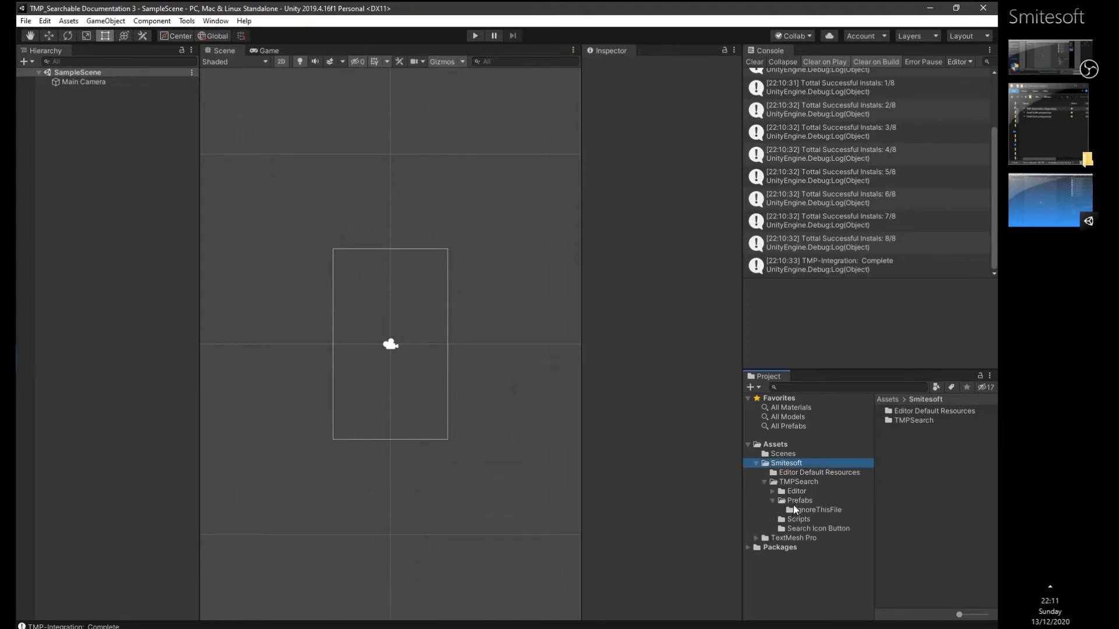
click(792, 504)
click(914, 420)
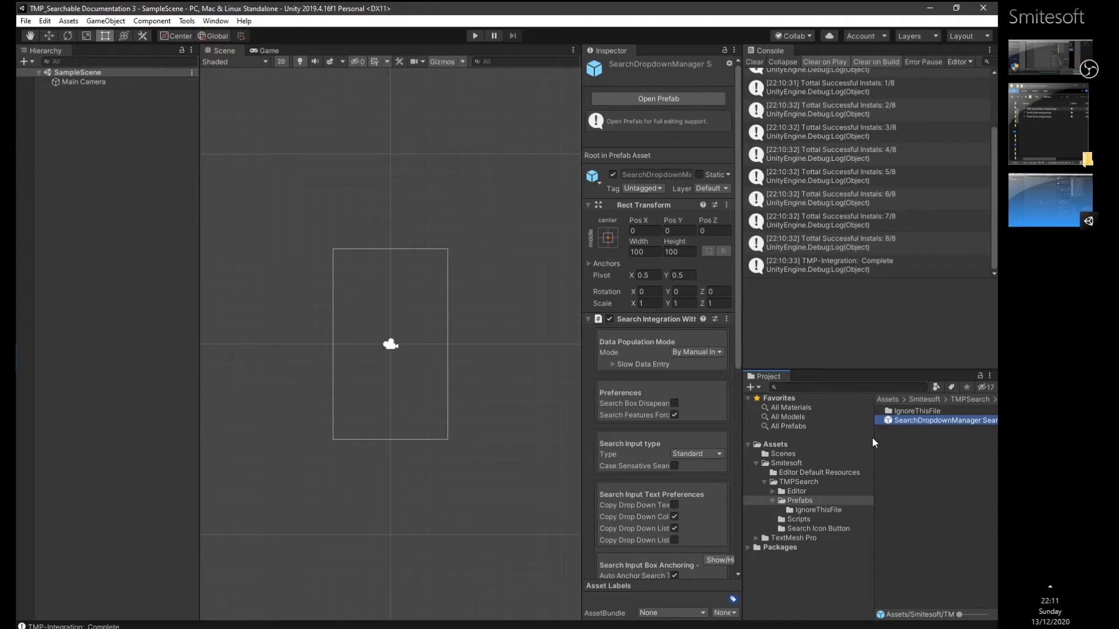
drag(873, 438, 825, 437)
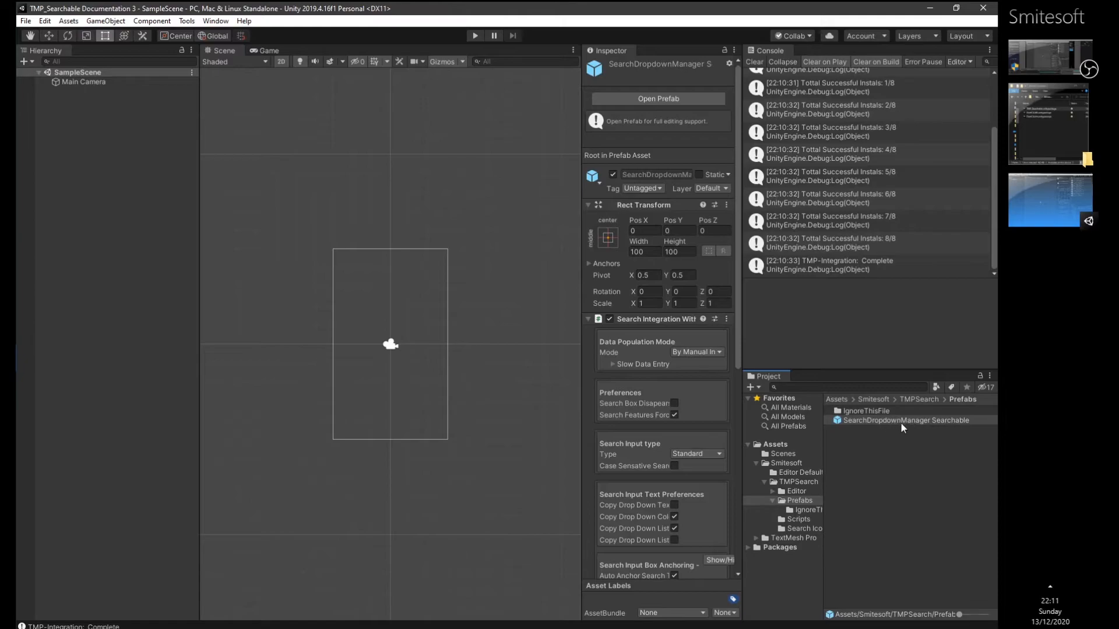
- Add a UI Canvas to the sample scene
right_click(100, 281)
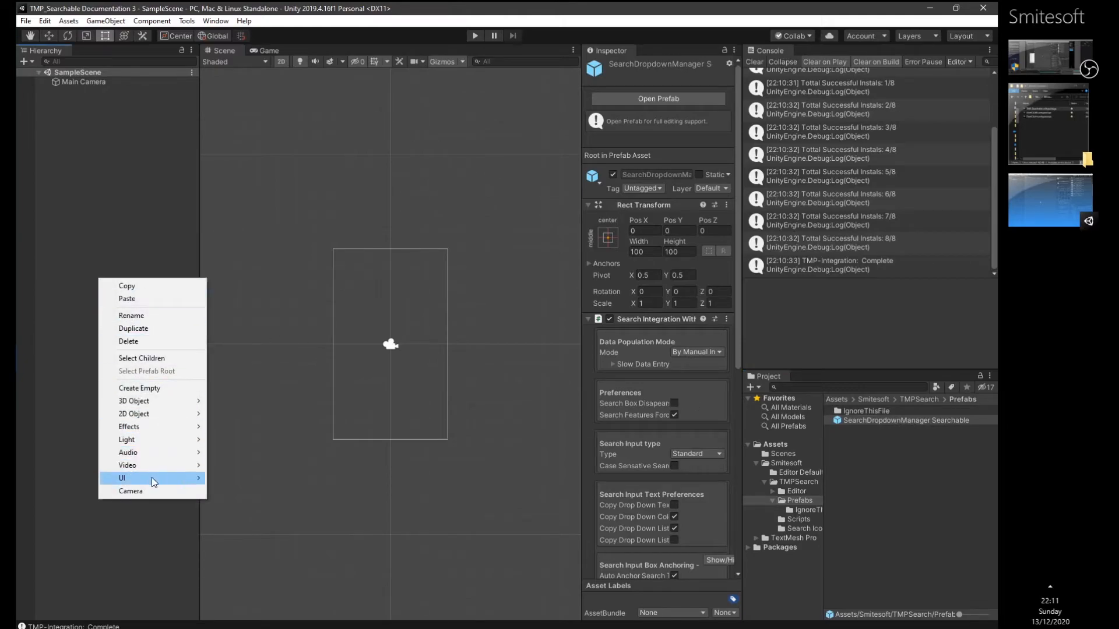
mouse_move(153, 481)
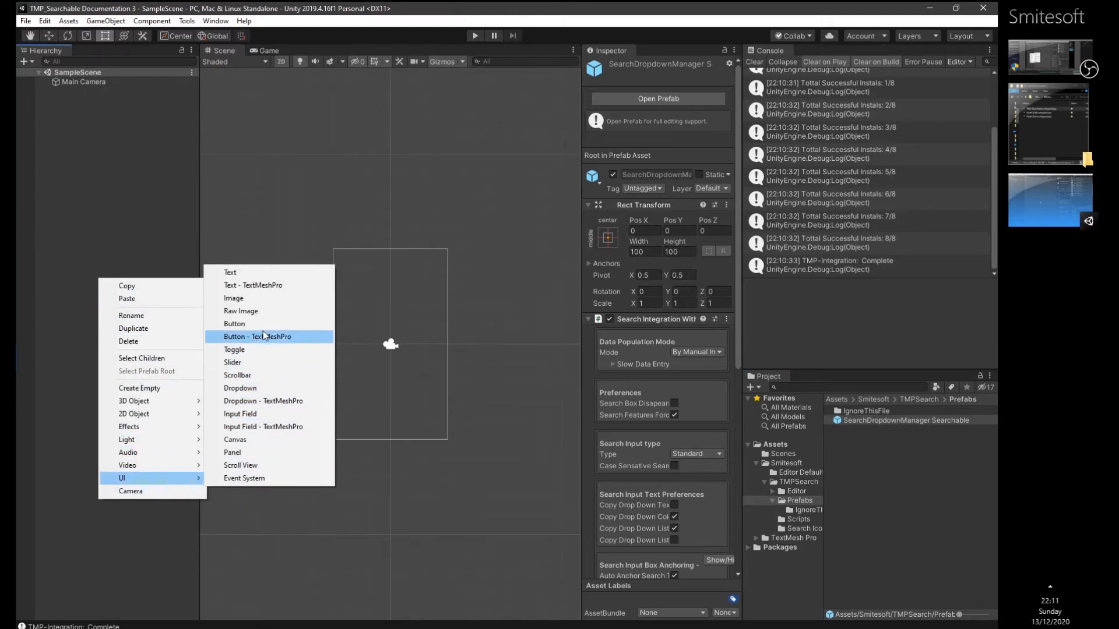
click(263, 440)
- Place the SearchDropdownManager Searchable prefab under the Canvas and unpack it completely
drag(851, 421, 99, 99)
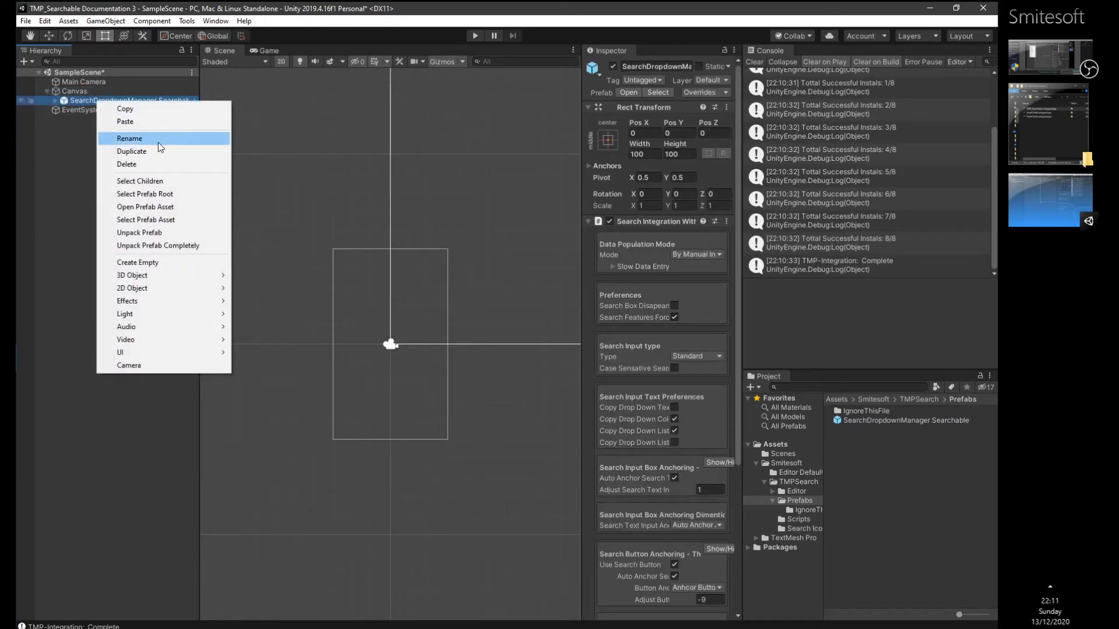
click(186, 241)
click(128, 93)
double_click(124, 99)
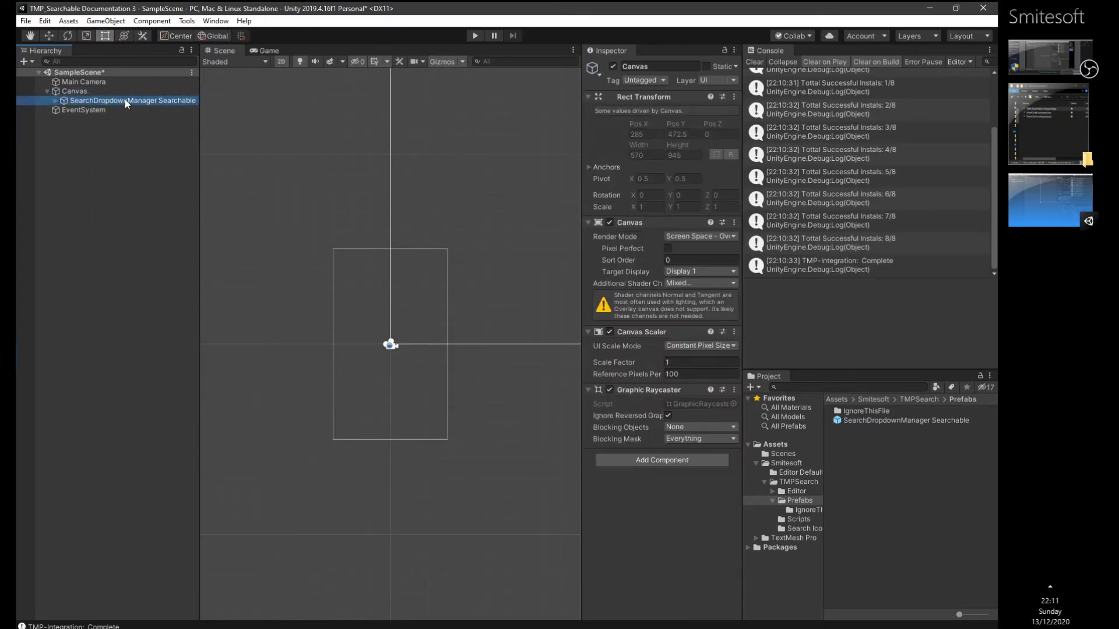
- Test the searchable dropdown in play mode by searching for "abcdef" and choosing ABCDEFG, and stop playback
scroll(339, 315, up, 1)
middle_drag(320, 330, 406, 203)
scroll(278, 261, up, 8)
click(476, 34)
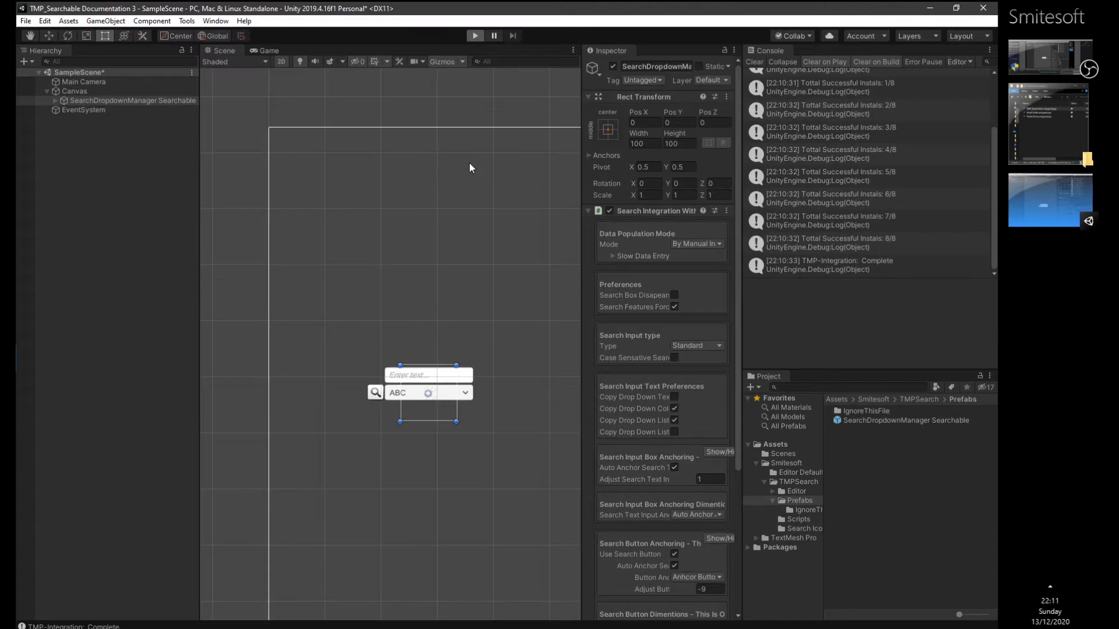
click(333, 347)
click(372, 327)
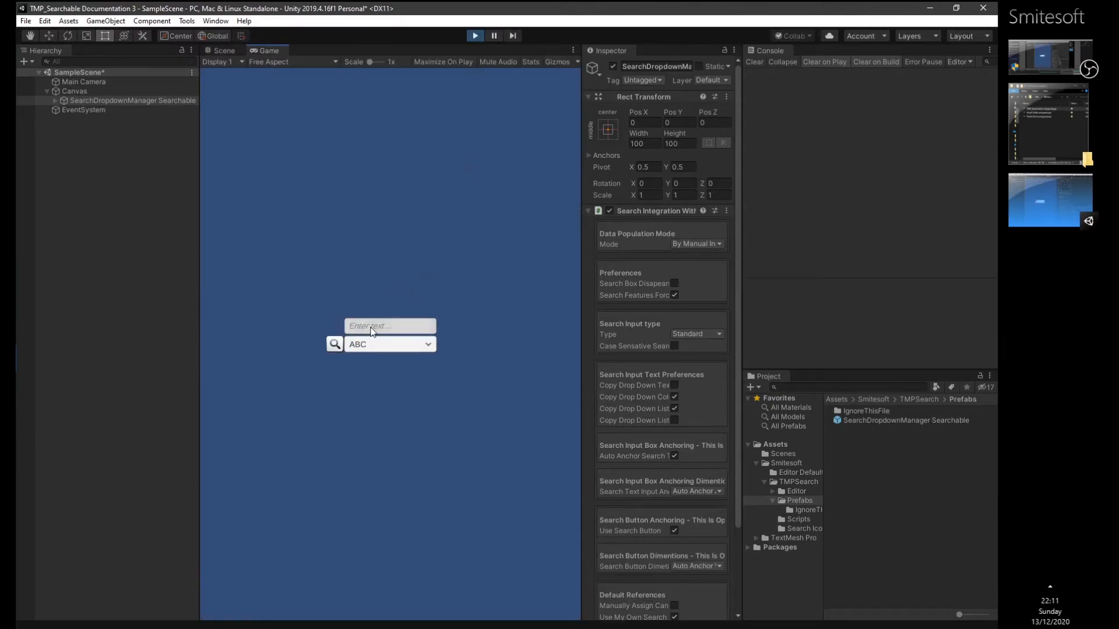
text(abcde)
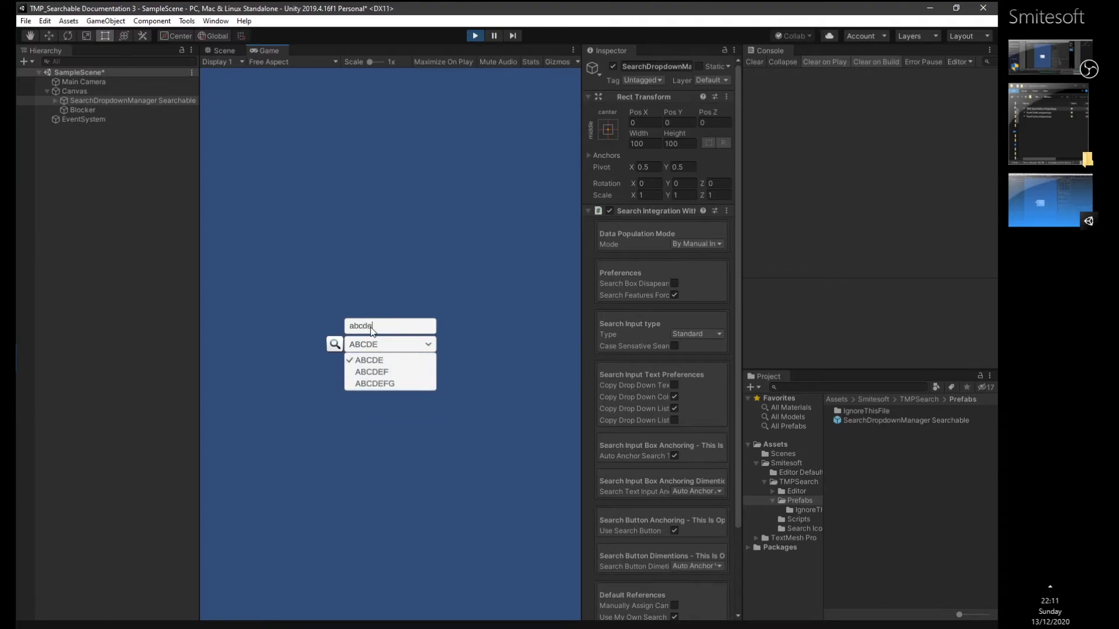
text(f)
click(385, 371)
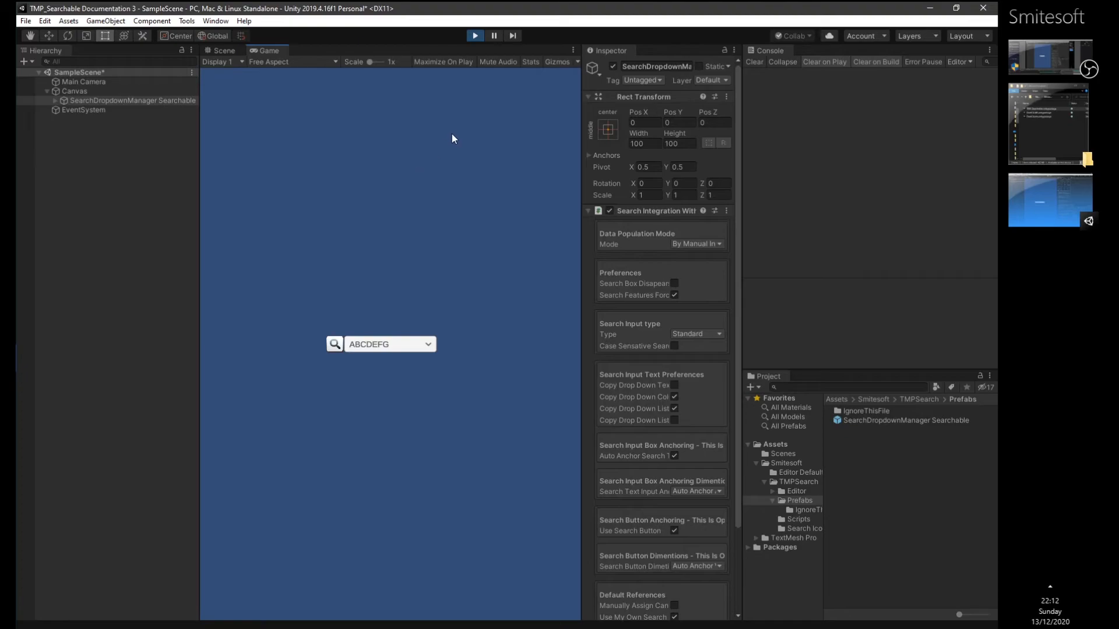
click(474, 36)
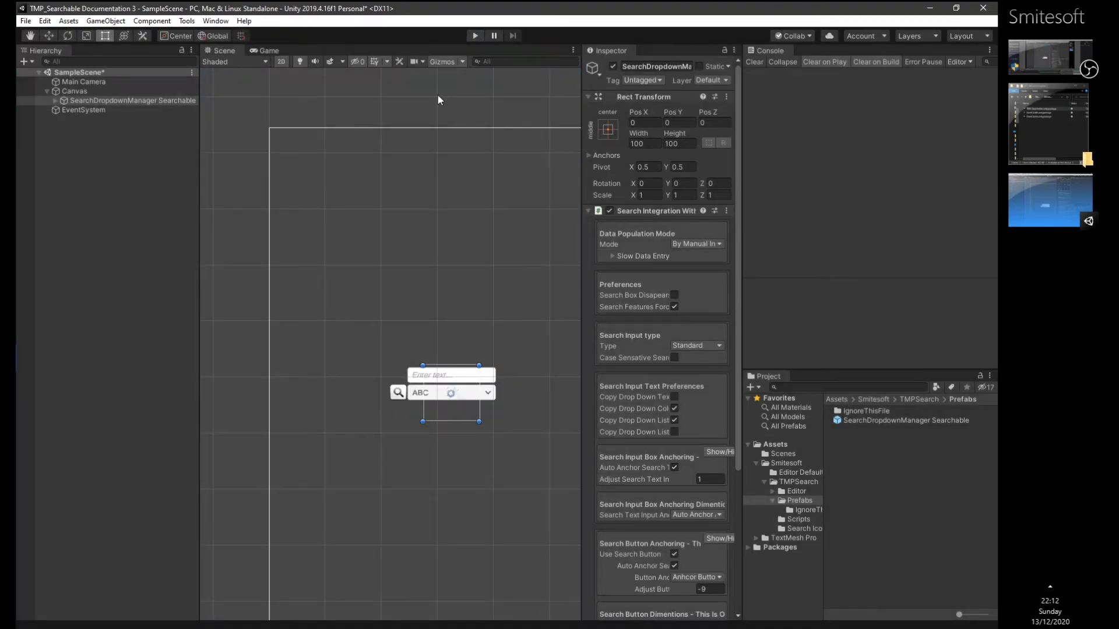
- Reopen the TMP-Integration installer window and switch Debugging Mode on and back off
click(186, 21)
mouse_move(221, 34)
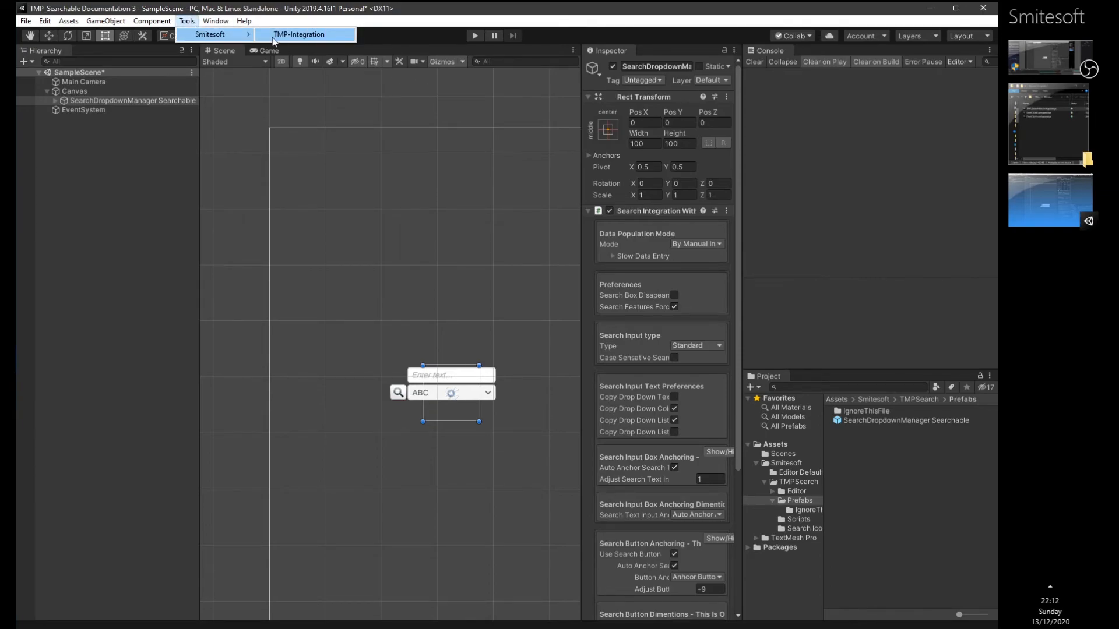
click(294, 35)
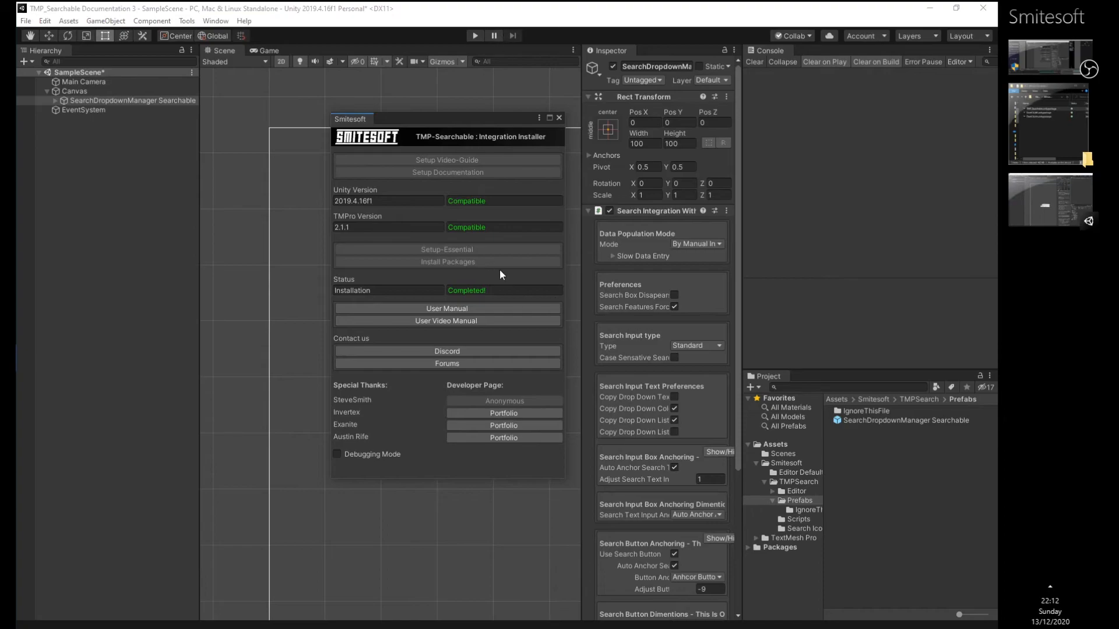
click(337, 454)
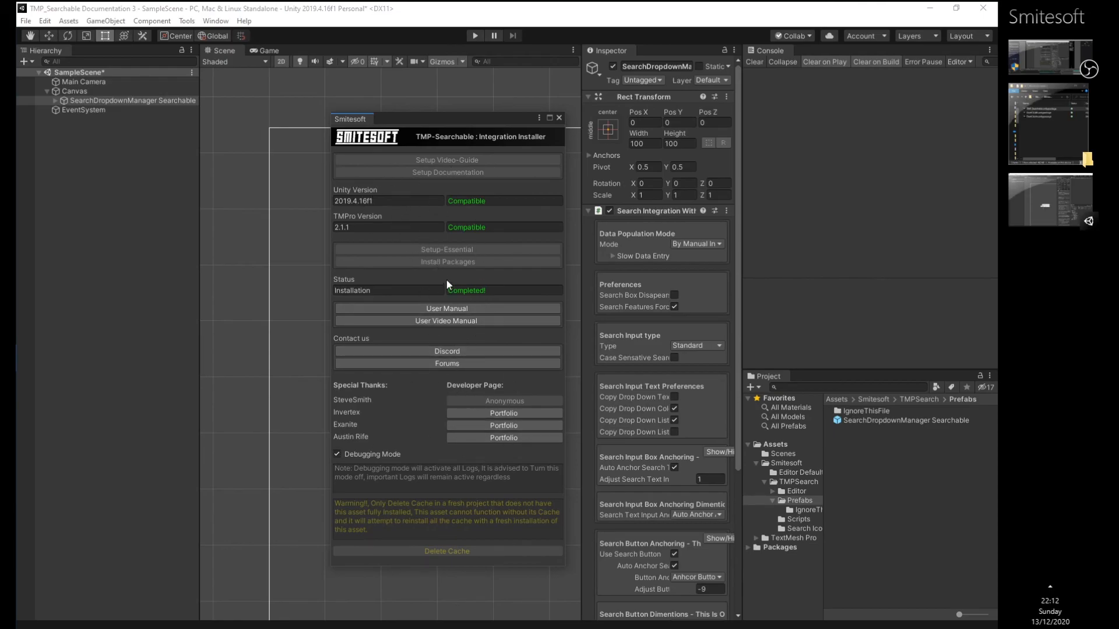
click(337, 455)
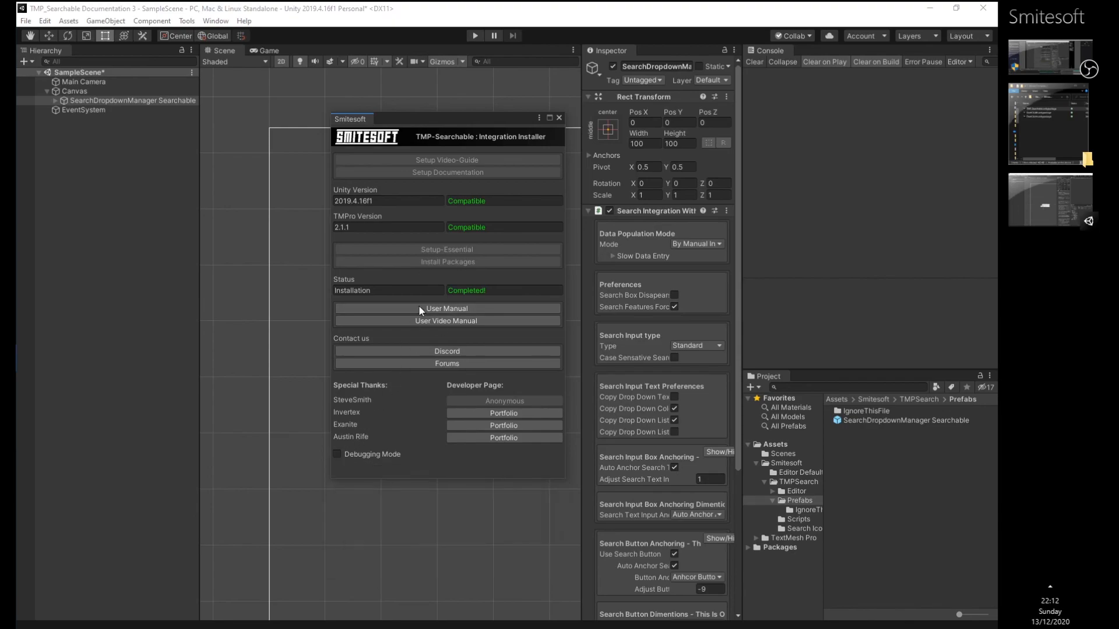